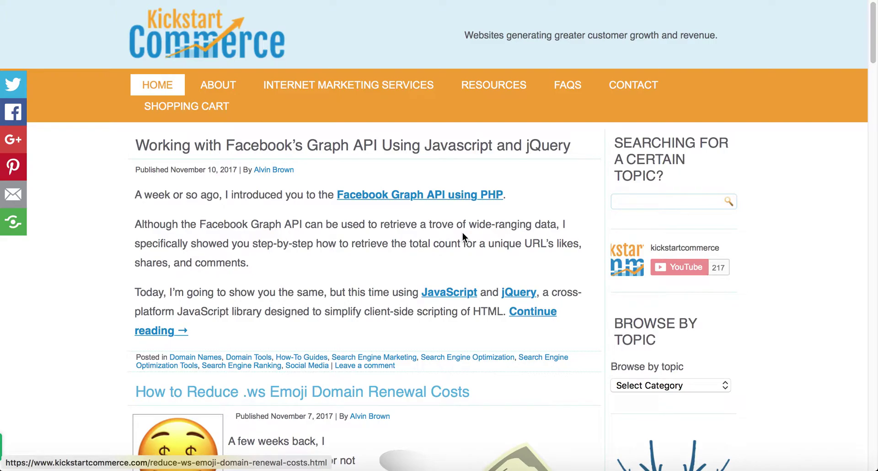
Switch from the Kickstart Commerce blog to the bookmarked Bluehost cPanel page
click(721, 1)
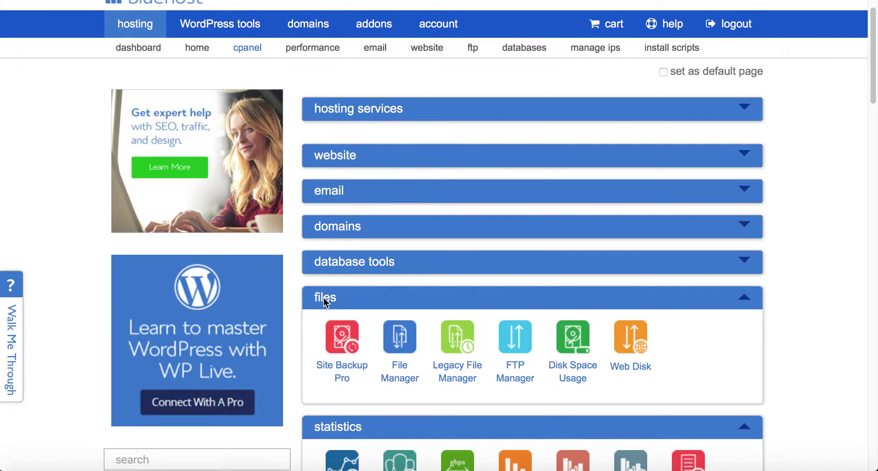
Open File Manager's settings from cPanel's Files section
click(402, 380)
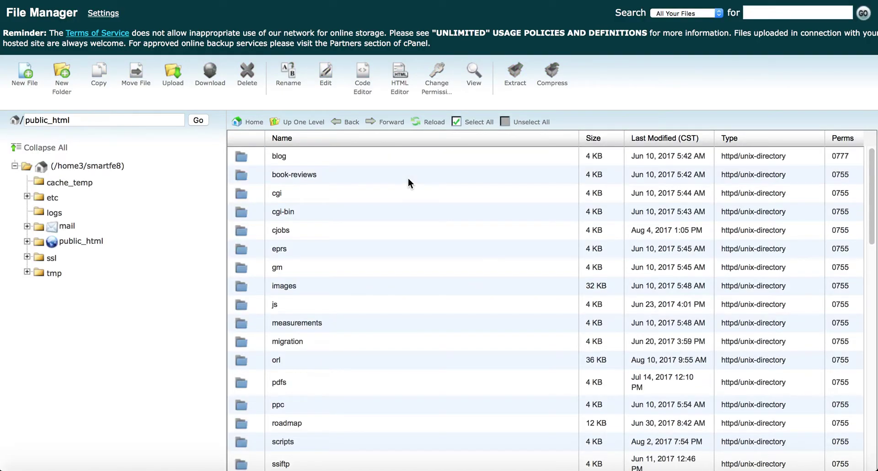
Scroll down public_html's file list, confirming no hidden dotfiles appear
scroll(356, 260, down, 5)
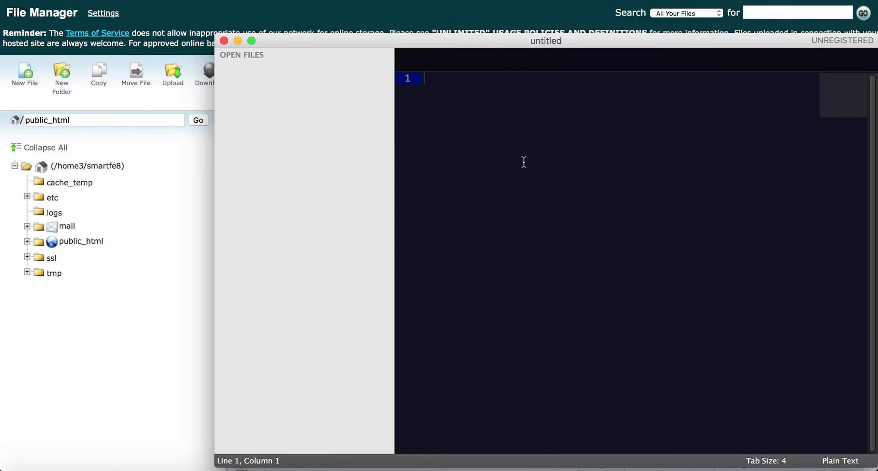
Paste &showhidden=1&saveoption=1 into the note below a blank line, then glance at File Manager's address
key(Return)
key(Return)
text(&showhidden=1&saveoption=1)
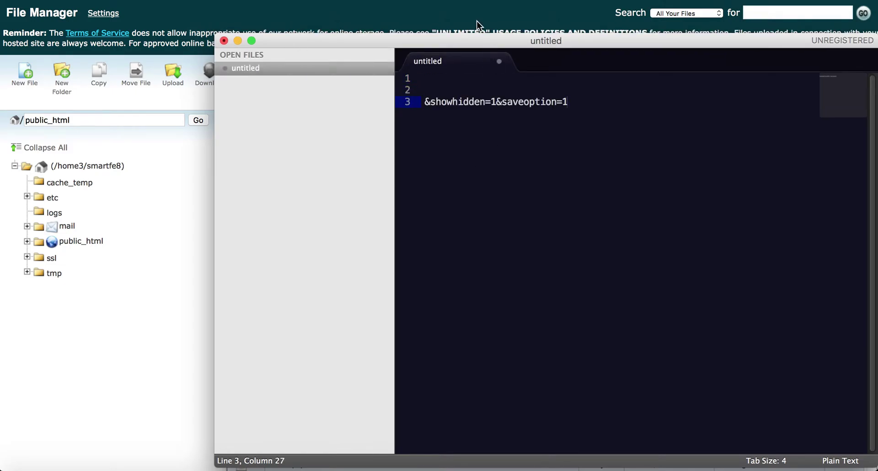
click(477, 22)
key(super+l)
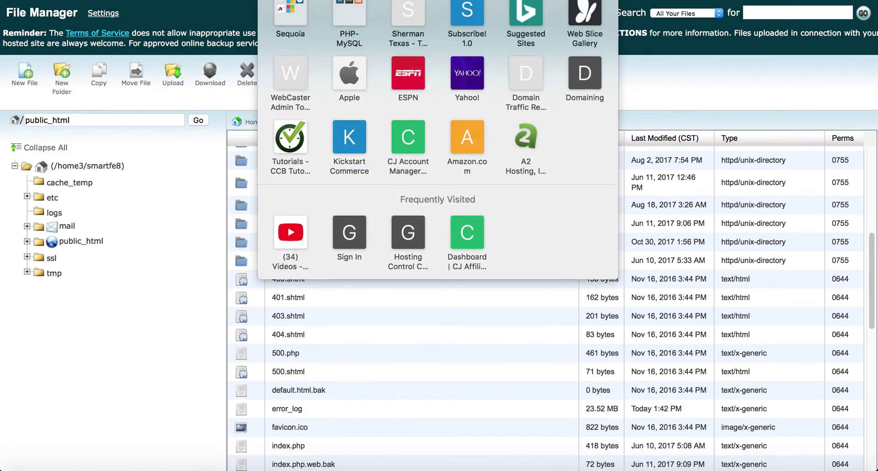
click(182, 102)
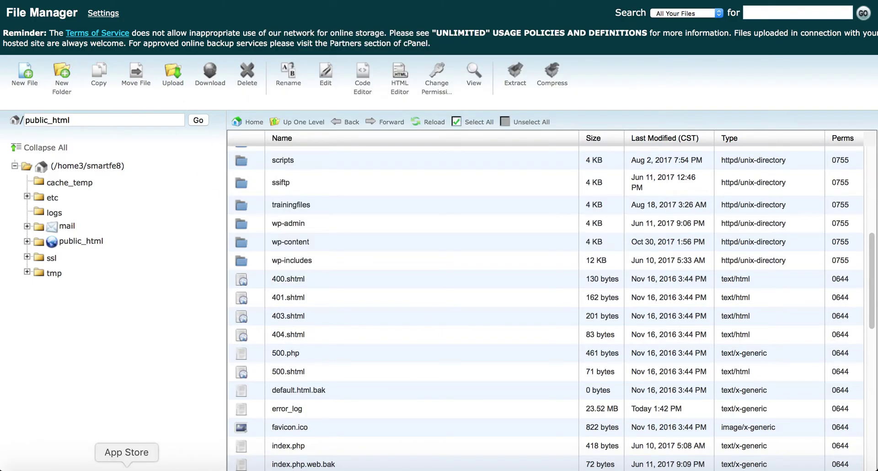
Highlight the showhidden parameter in the Sublime Text note to explain it
click(113, 466)
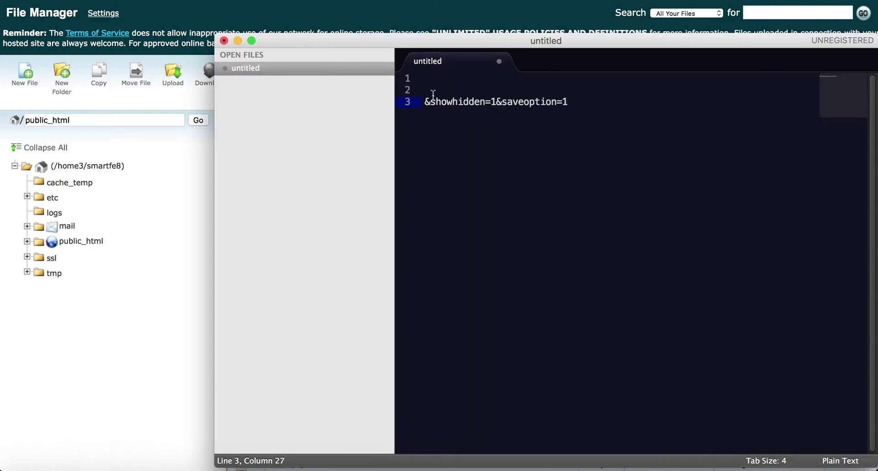
drag(426, 105, 486, 108)
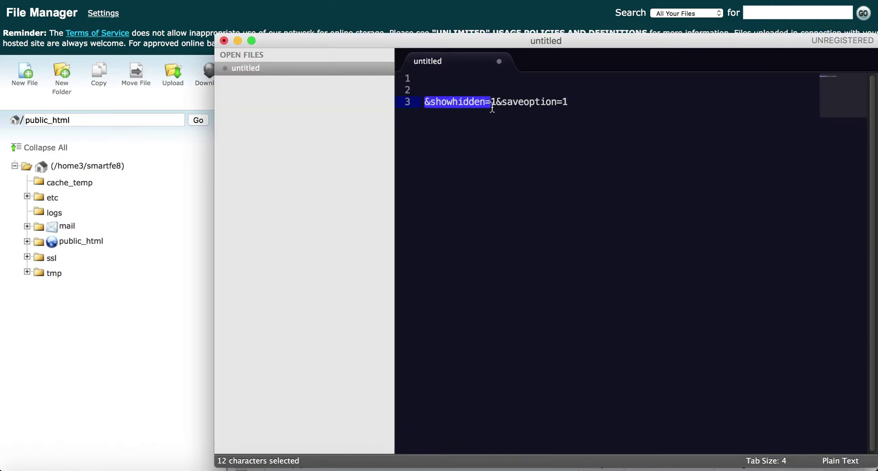
drag(486, 108, 568, 107)
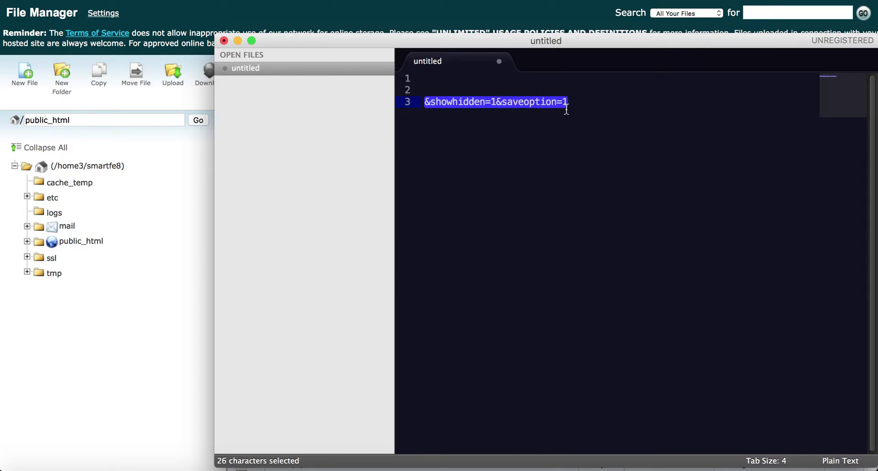
click(556, 82)
Paste the File Manager page address above the query string in the note
key(Return)
key(Return)
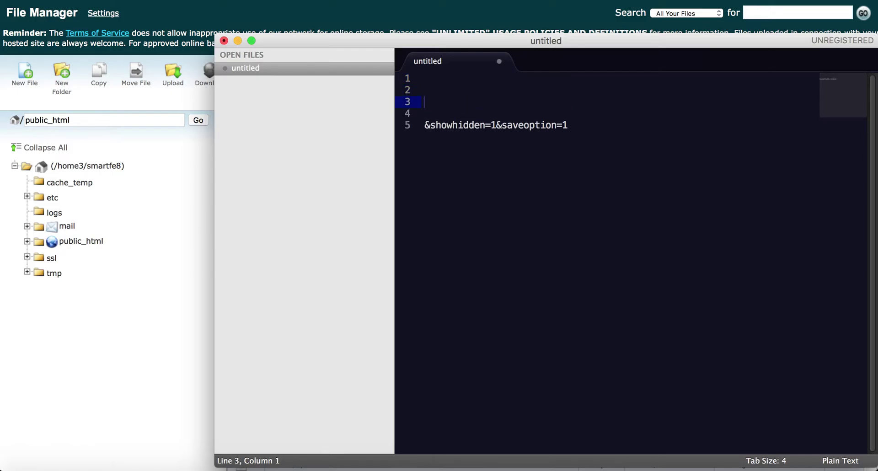
key(Up)
key(super+v)
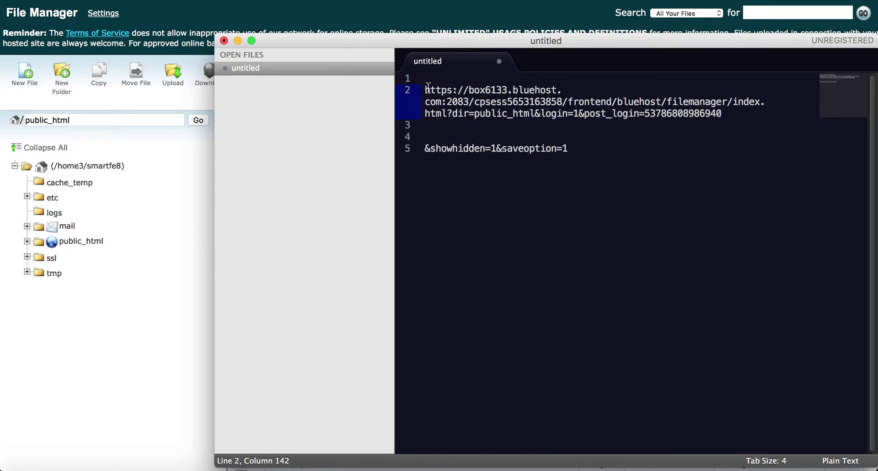
drag(424, 91, 723, 123)
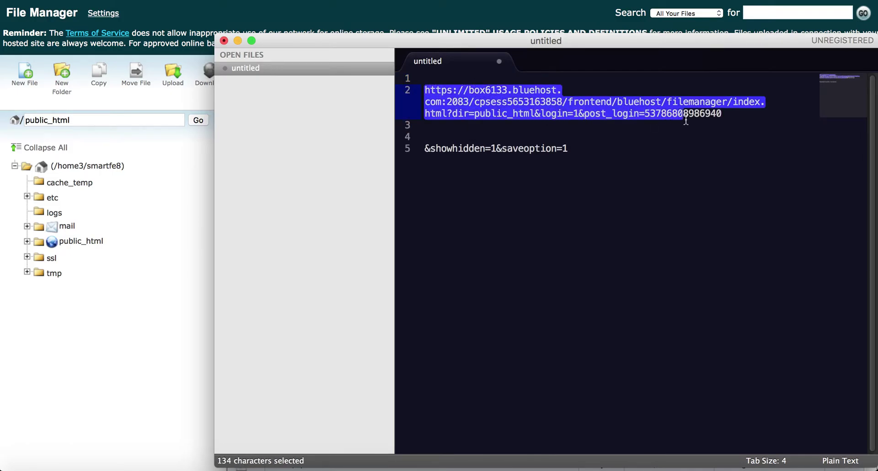
click(723, 120)
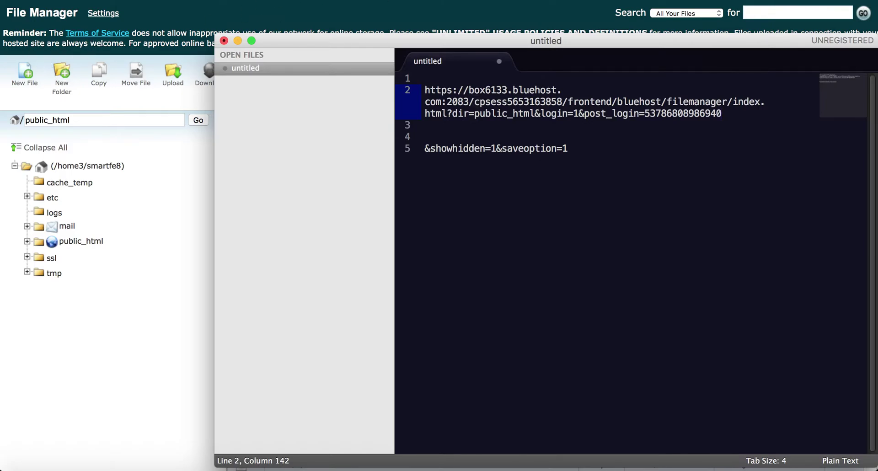
Join &showhidden=1&saveoption=1 onto the end of the File Manager address
click(480, 101)
drag(426, 91, 500, 101)
click(463, 130)
click(425, 150)
key(BackSpace)
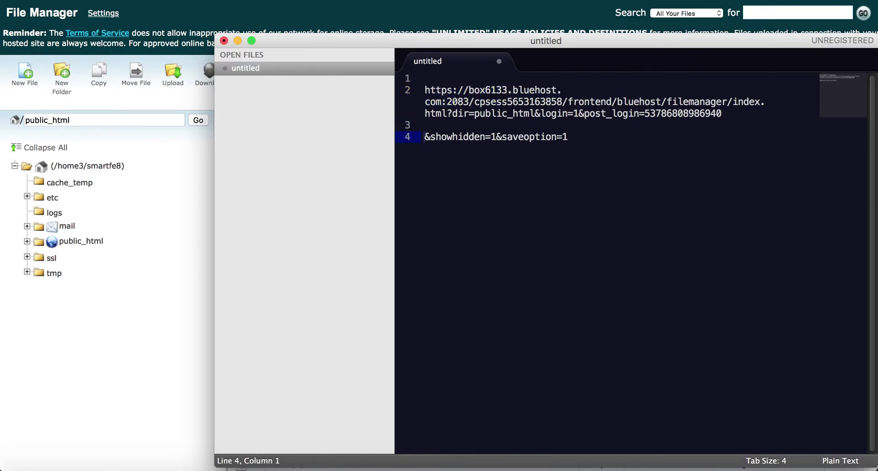
key(BackSpace)
key(BackSpace)
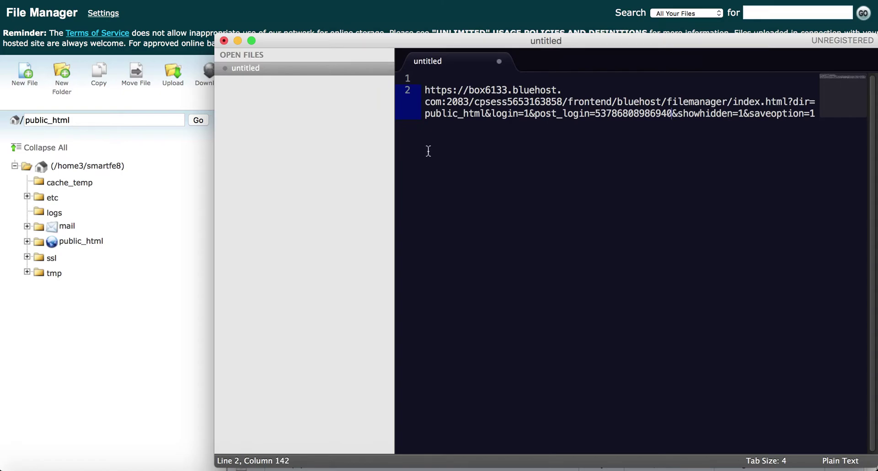
Remove the empty first line, copy the combined URL, and minimize Sublime Text
drag(814, 114, 390, 79)
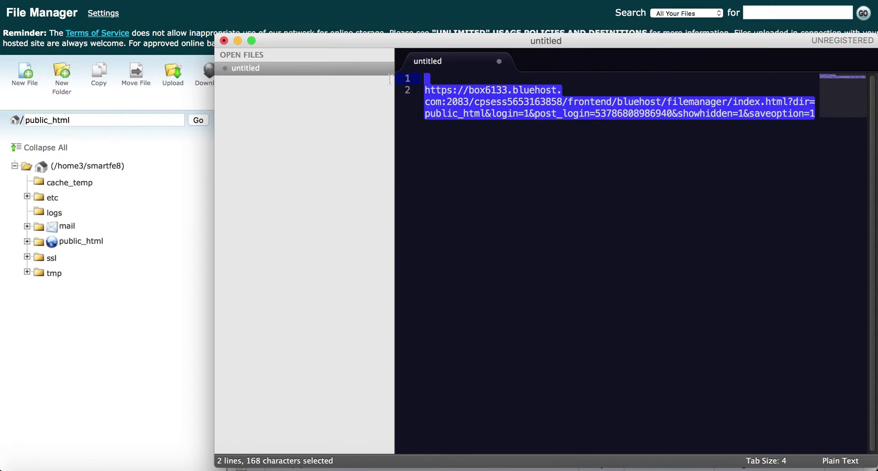
key(Right)
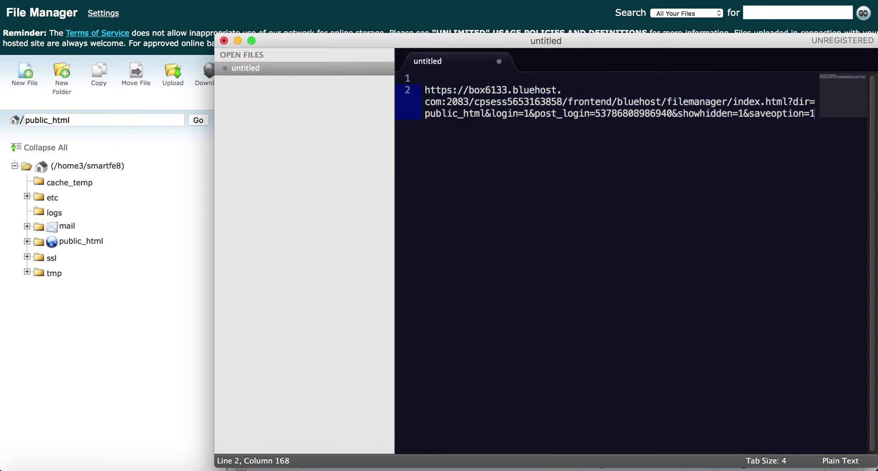
key(Up)
click(428, 90)
key(Left)
key(BackSpace)
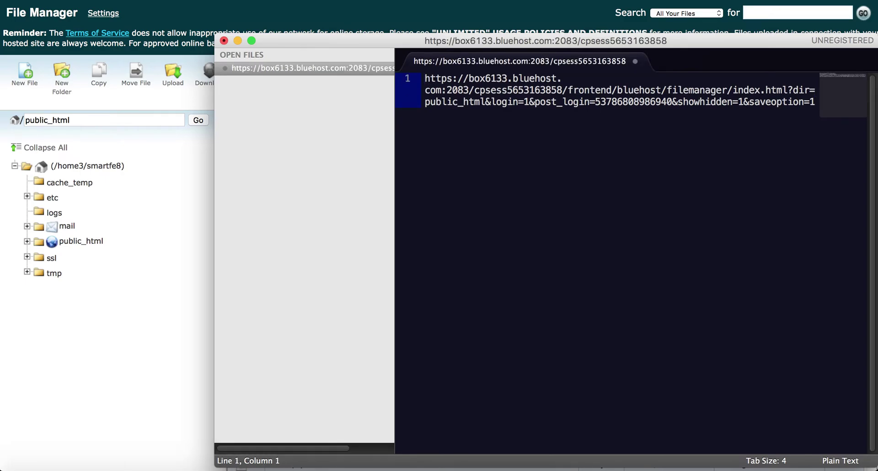
key(super+a)
key(super+c)
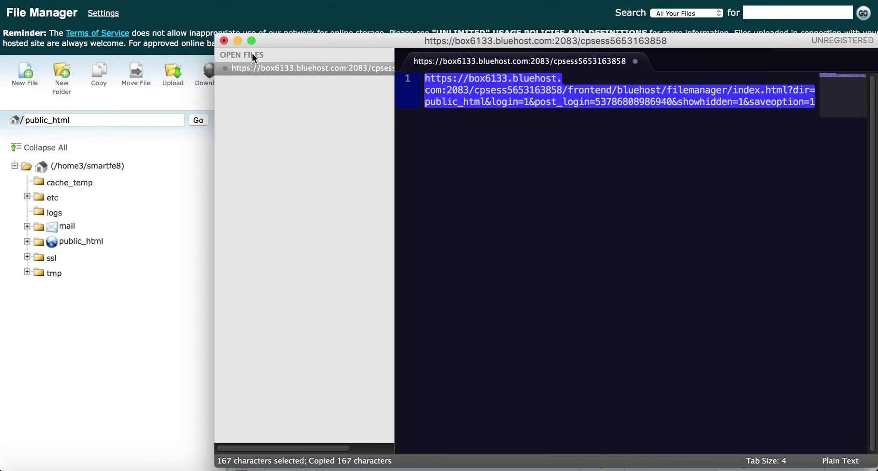
click(239, 41)
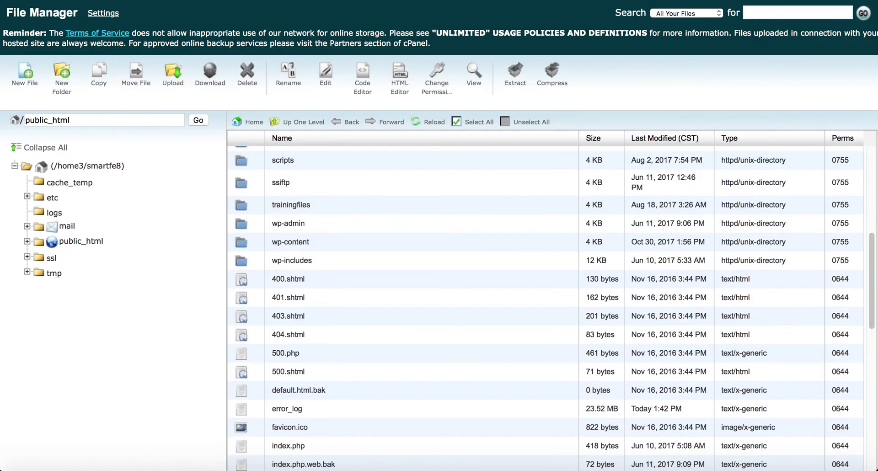
Load File Manager with the showhidden URL and scroll to reveal .htaccess and .DS_Store
key(super+l)
key(Escape)
key(super+r)
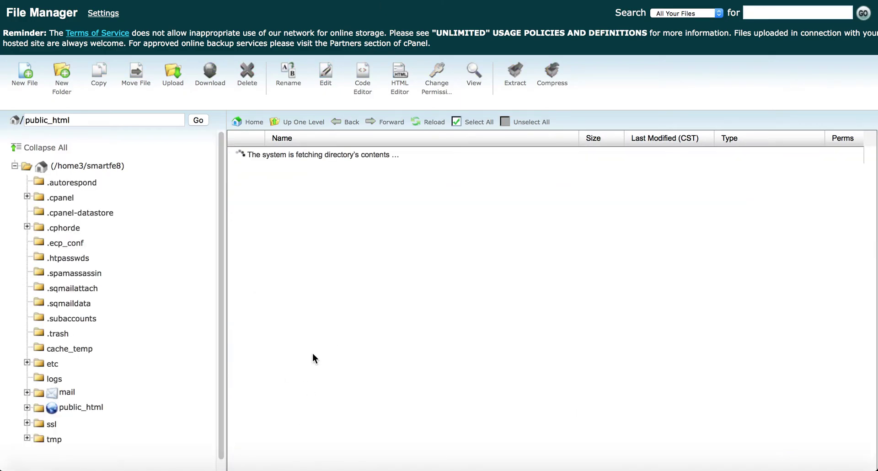
scroll(311, 363, down, 5)
scroll(311, 363, down, 2)
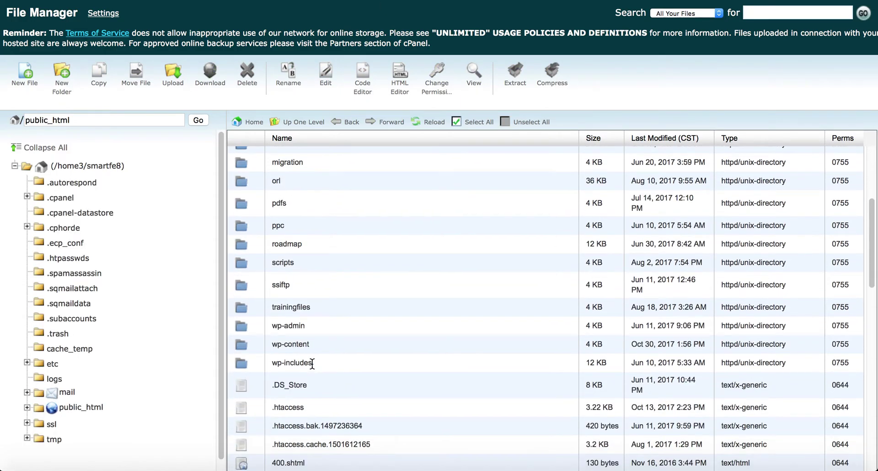
scroll(311, 363, down, 2)
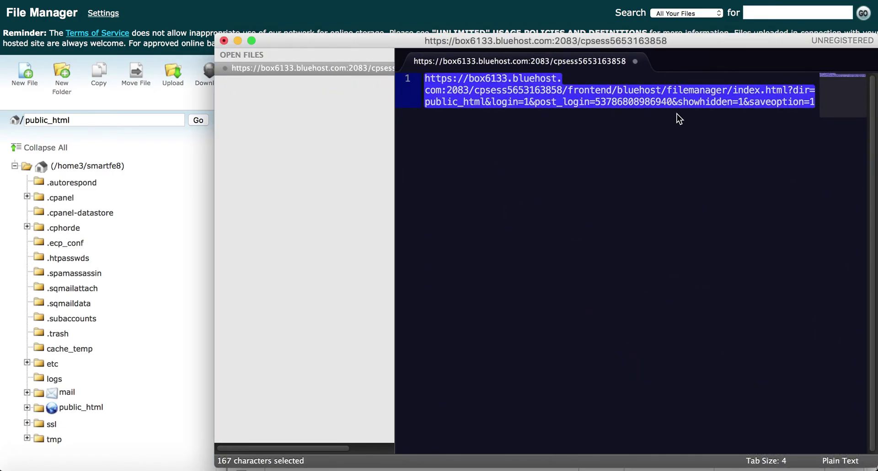
key(Right)
drag(672, 109, 737, 108)
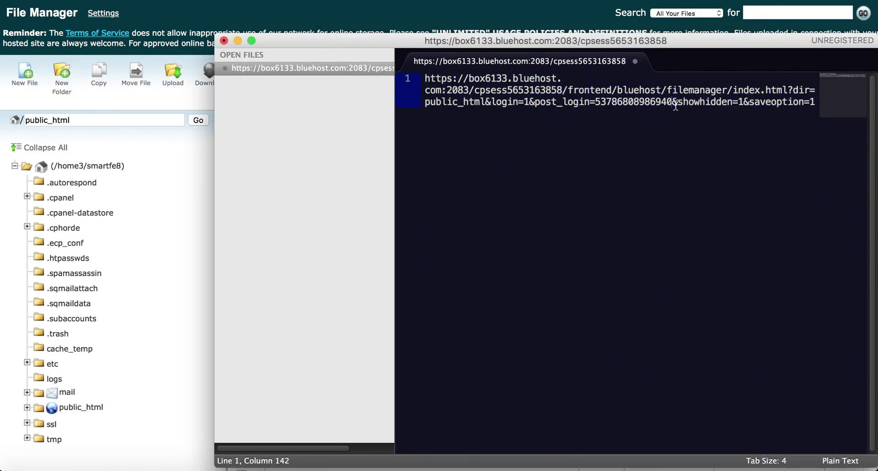
drag(799, 110, 817, 109)
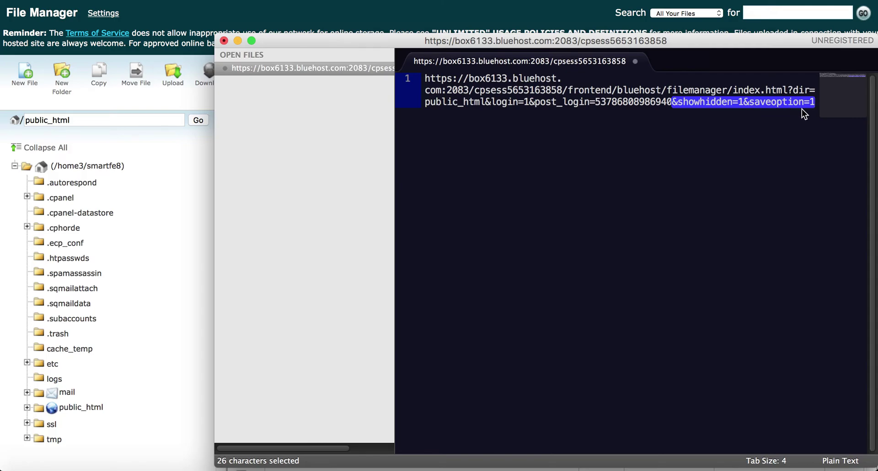
click(238, 41)
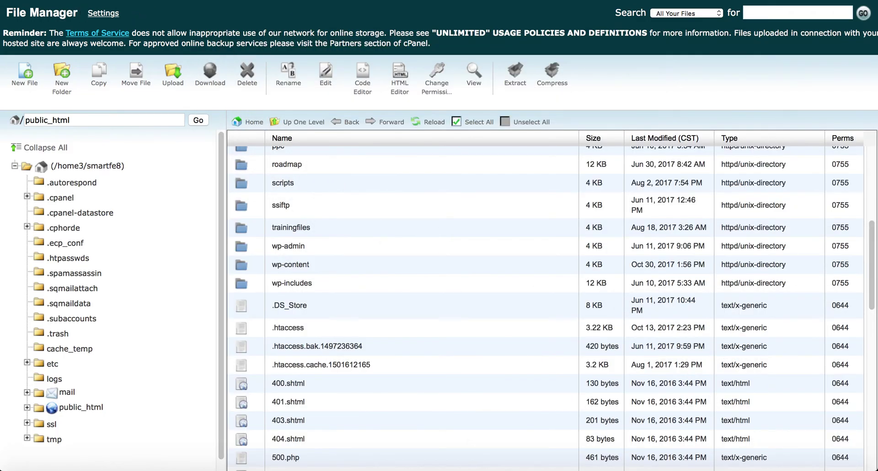